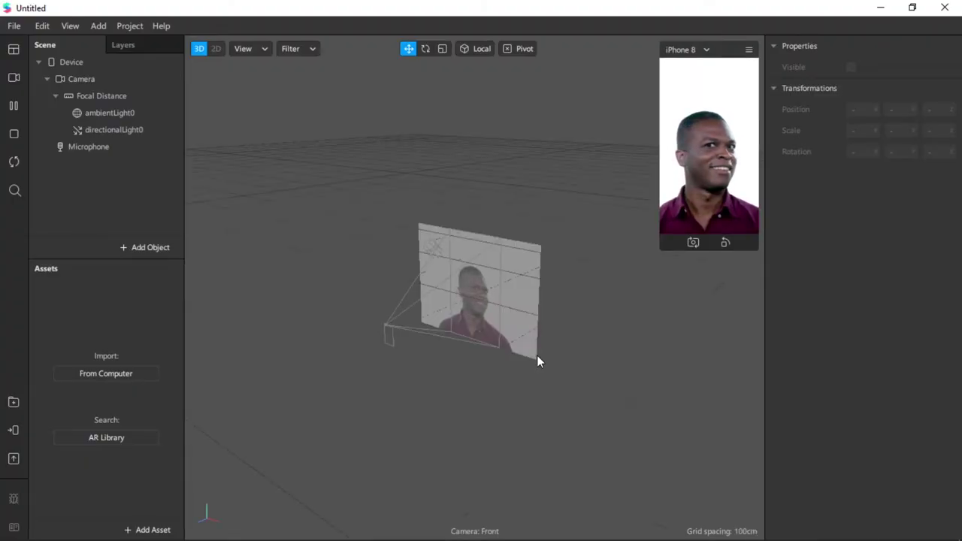
Import the Hires Sphere Primitive from the 3D Shapes collection of the AR Library into the project's assets
left_click(153, 528)
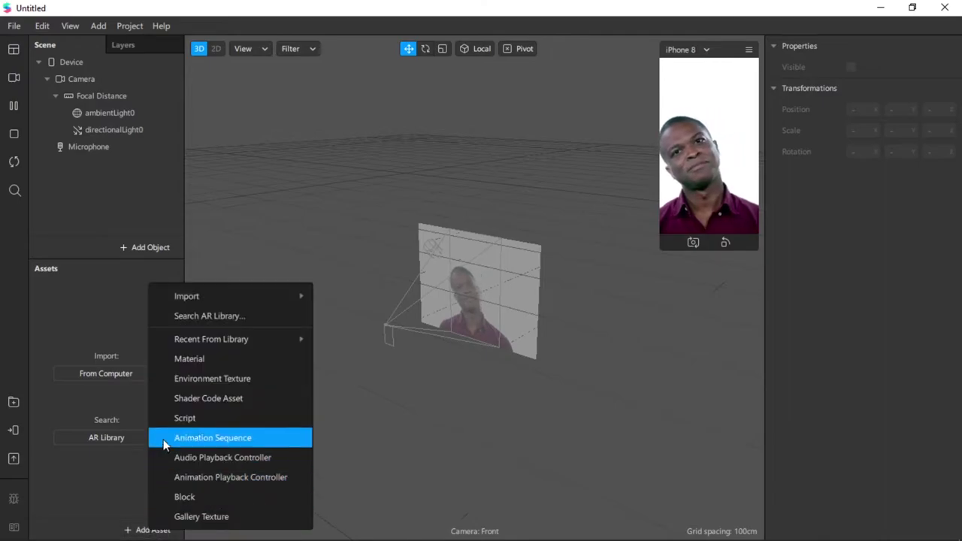
left_click(170, 319)
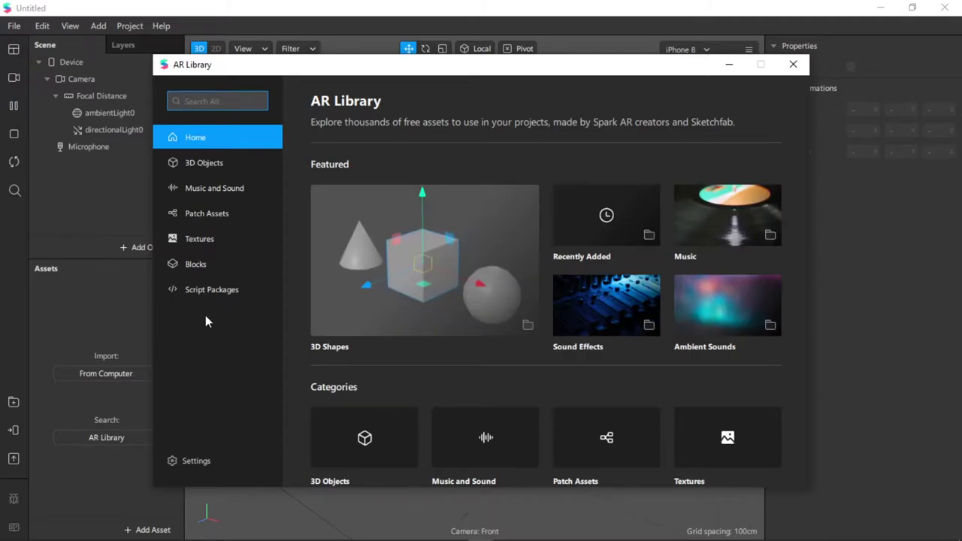
left_click(373, 286)
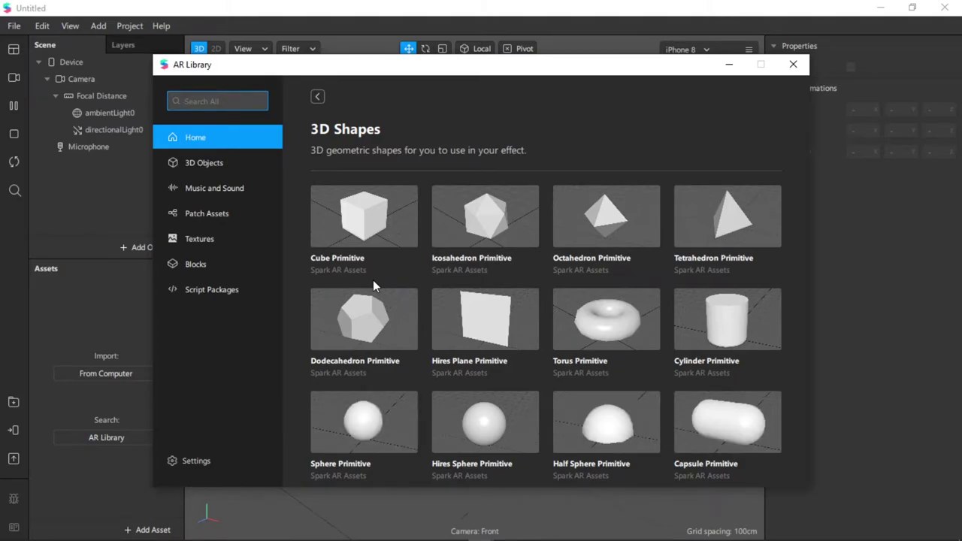
left_click(453, 412)
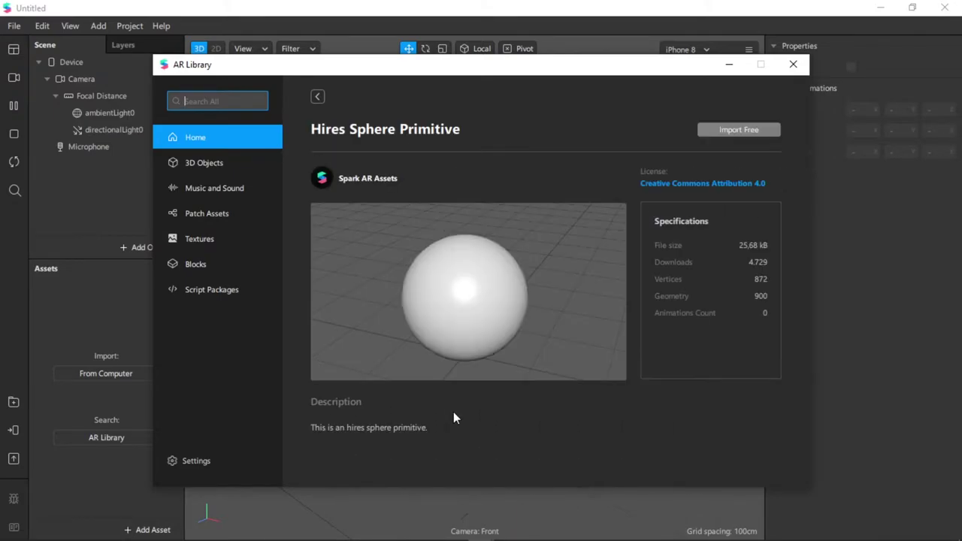
left_click(712, 130)
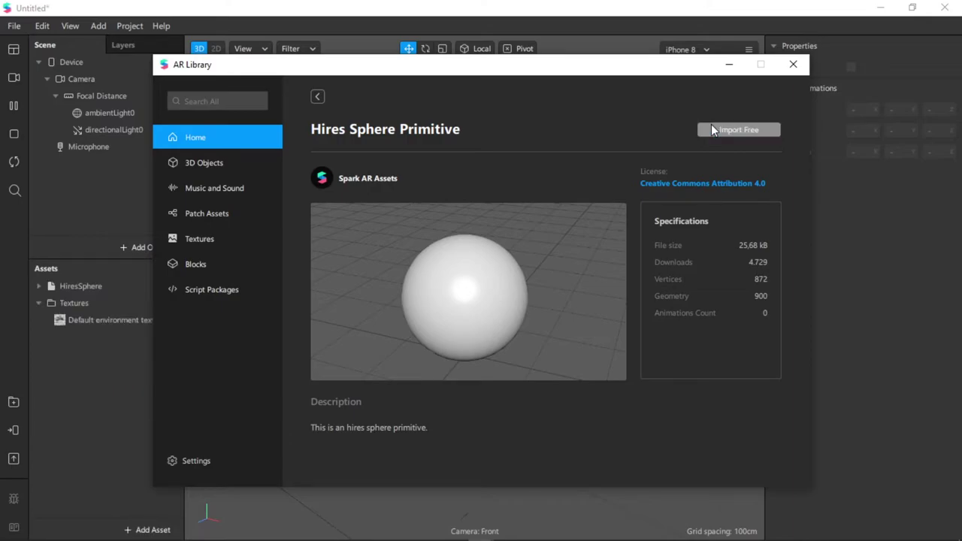
left_click(792, 65)
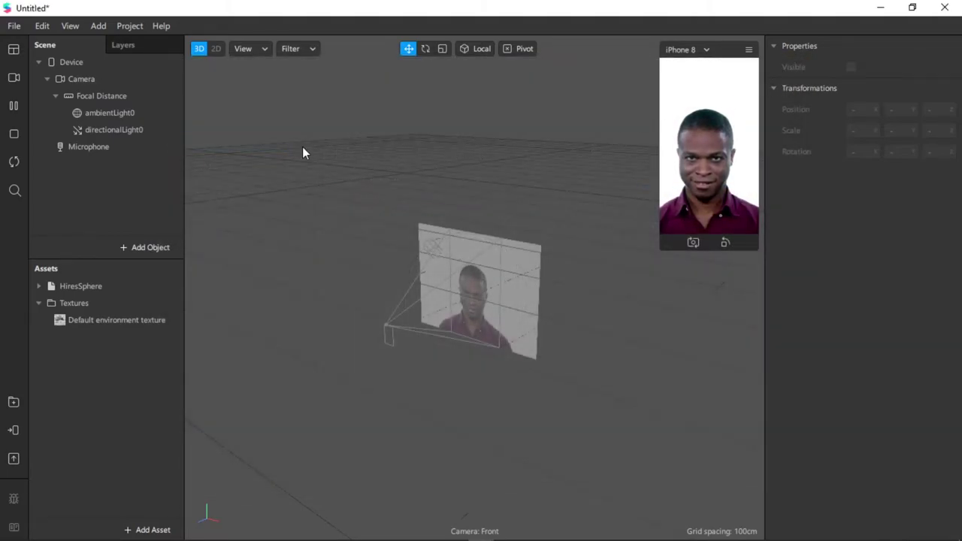
Delete both default lights, ambientLight0 and directionalLight0, from the scene
key("ctrl")
left_click(162, 129)
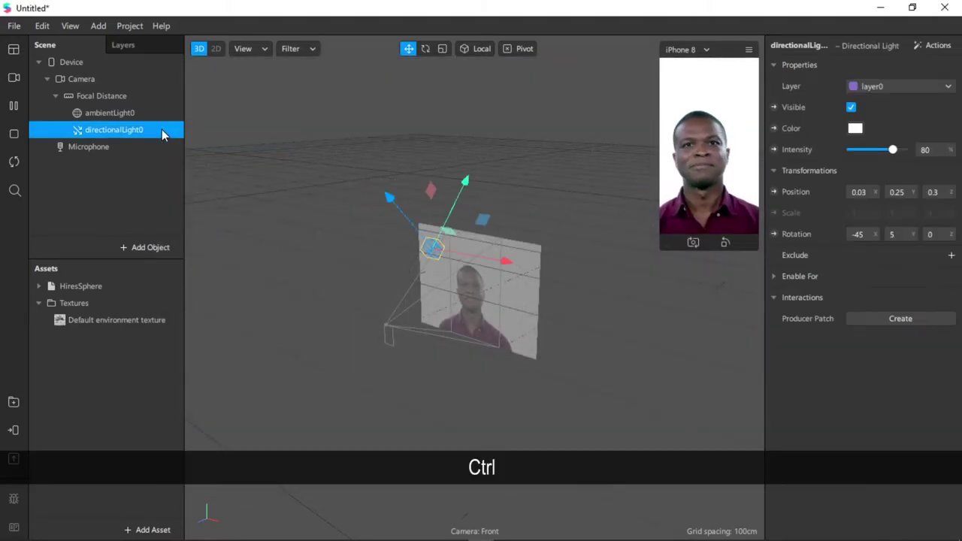
left_click(160, 114, "ctrl")
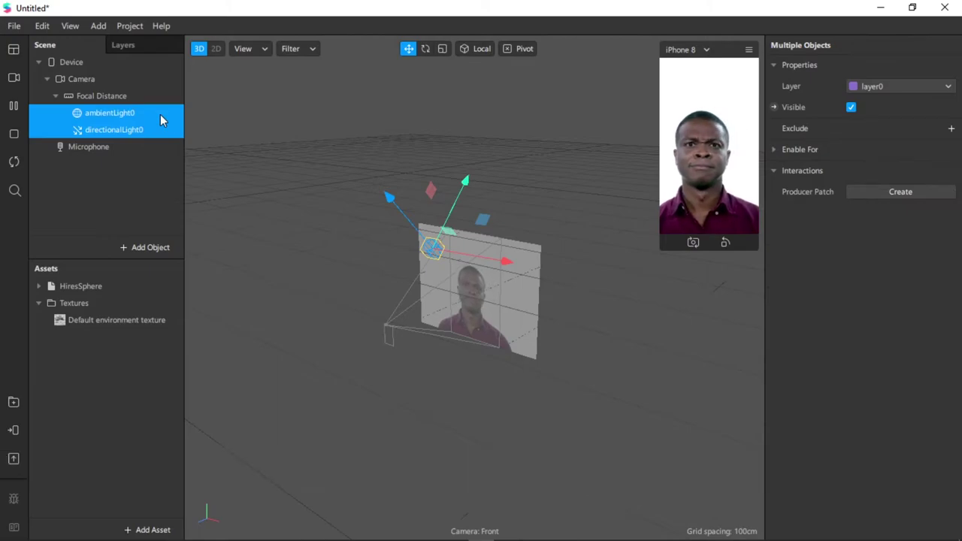
right_click(161, 118)
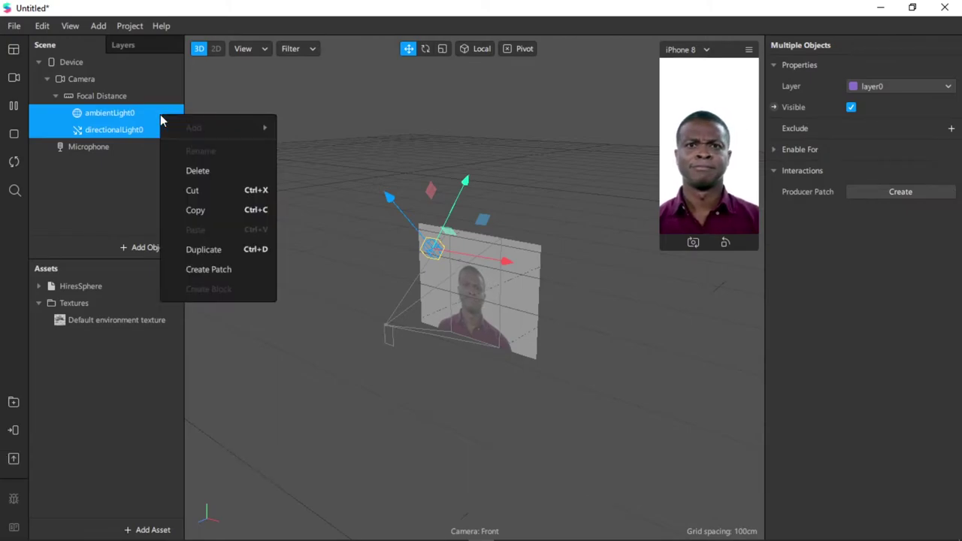
left_click(193, 171)
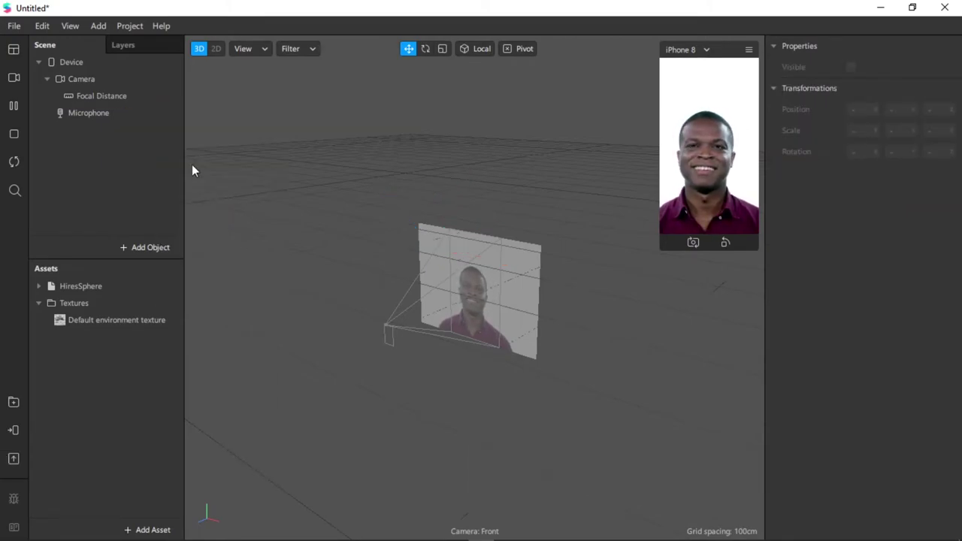
Extract the camera's feed as a texture and insert a 2D rectangle into the scene
left_click(130, 79)
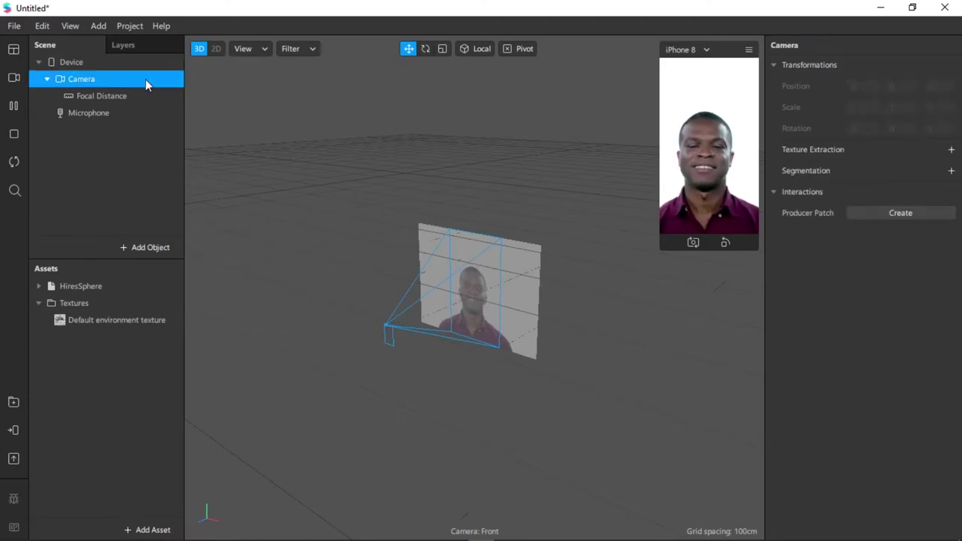
left_click(951, 149)
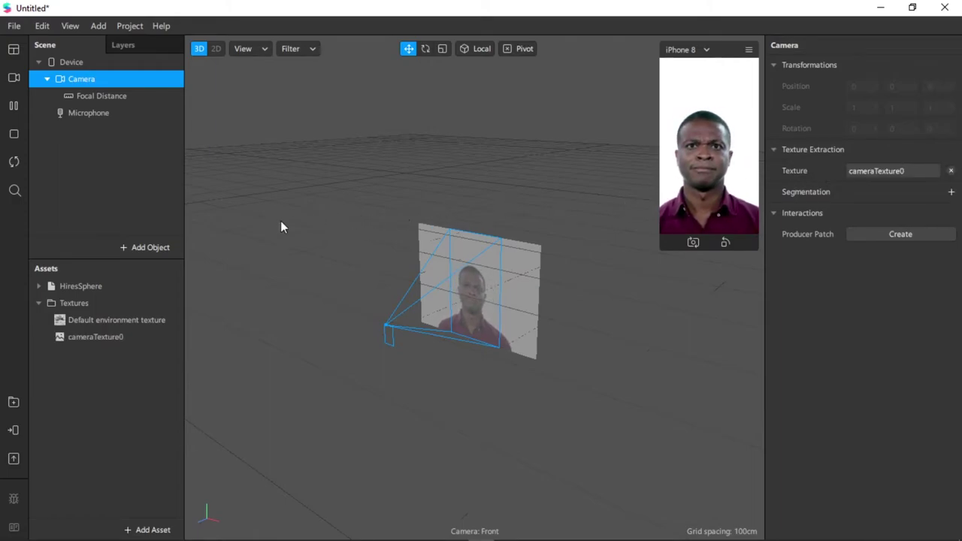
left_click(155, 246)
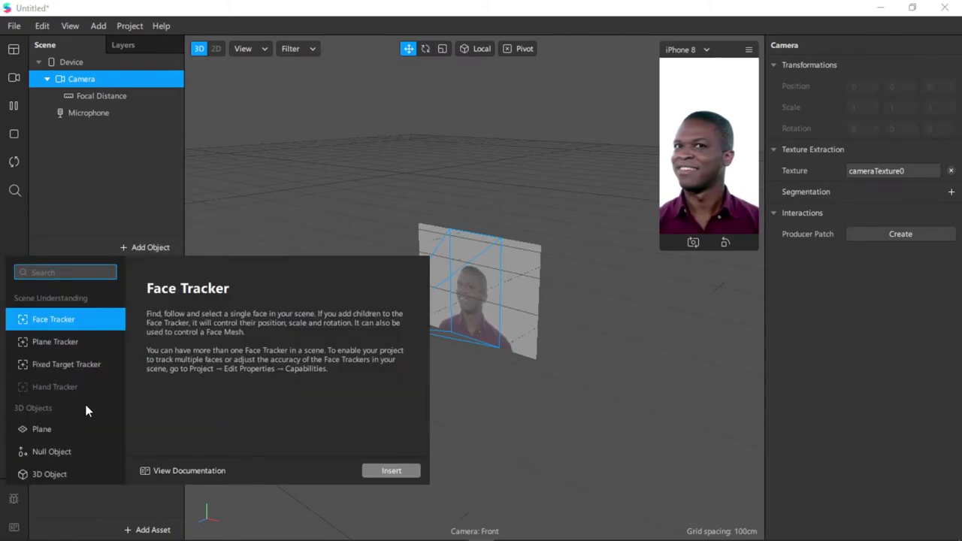
scroll(85, 411, "down", 6)
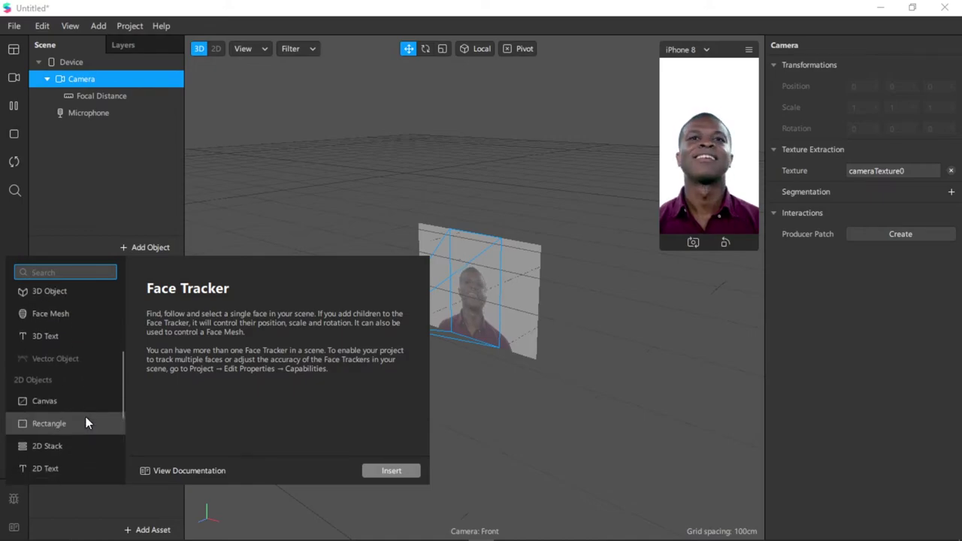
left_click(84, 423)
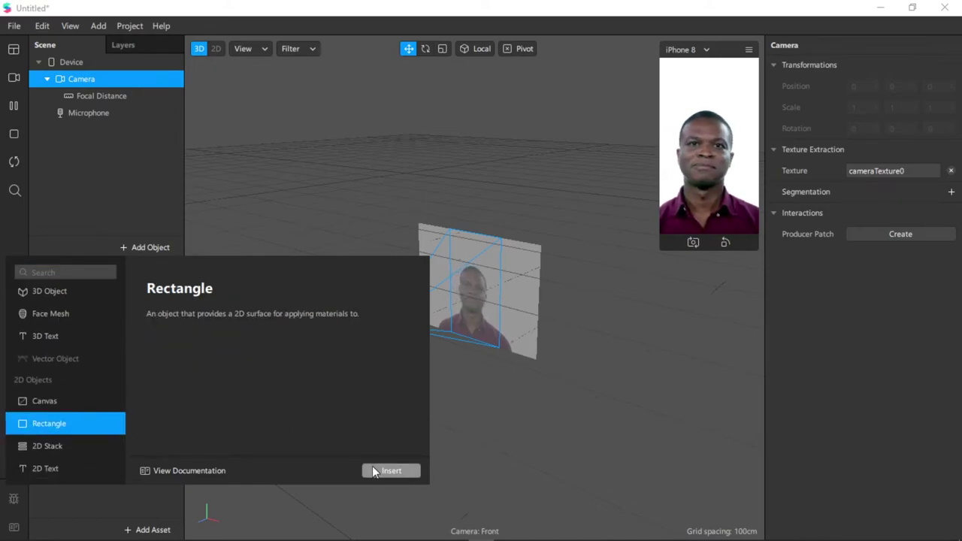
left_click(374, 471)
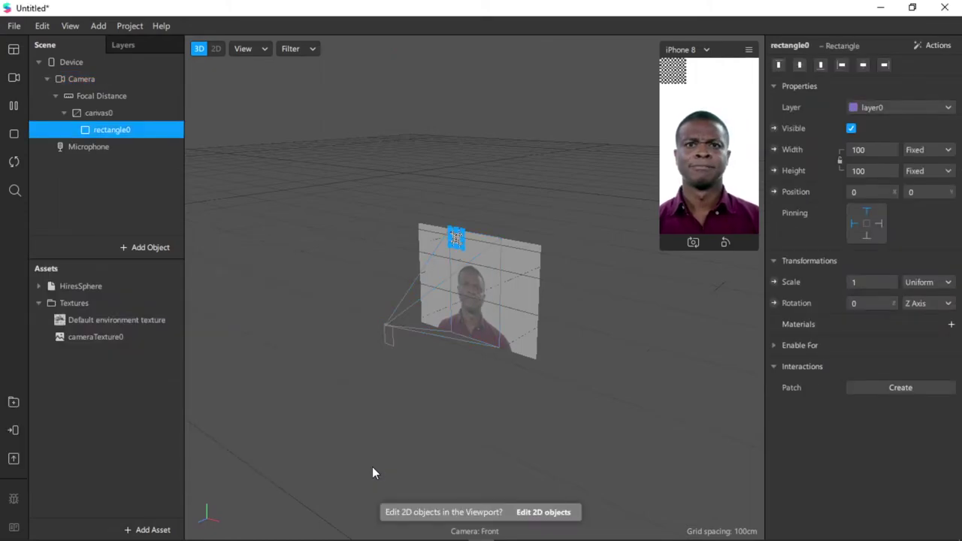
Make the rectangle fill the full width and height, and assign a new material to it
left_click(880, 151)
left_click(881, 172)
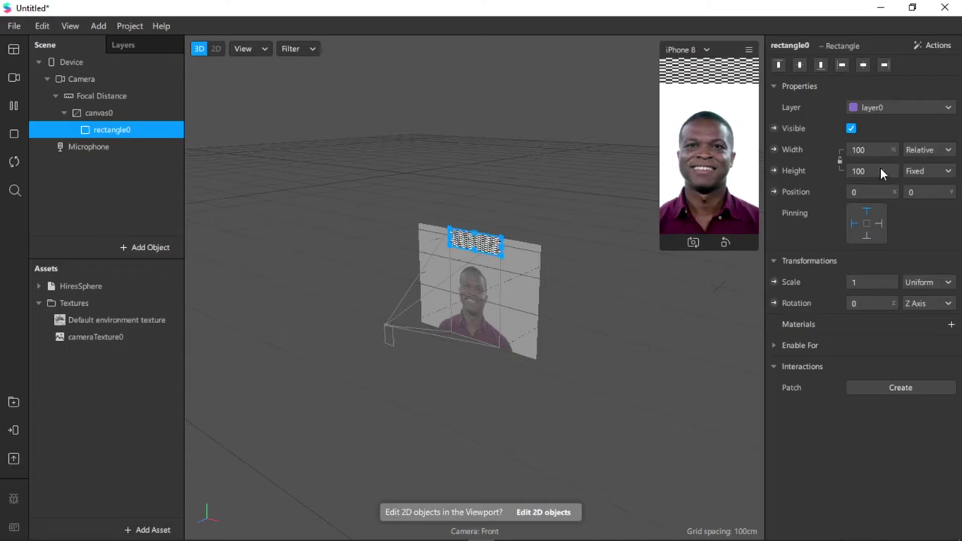
left_click(879, 171)
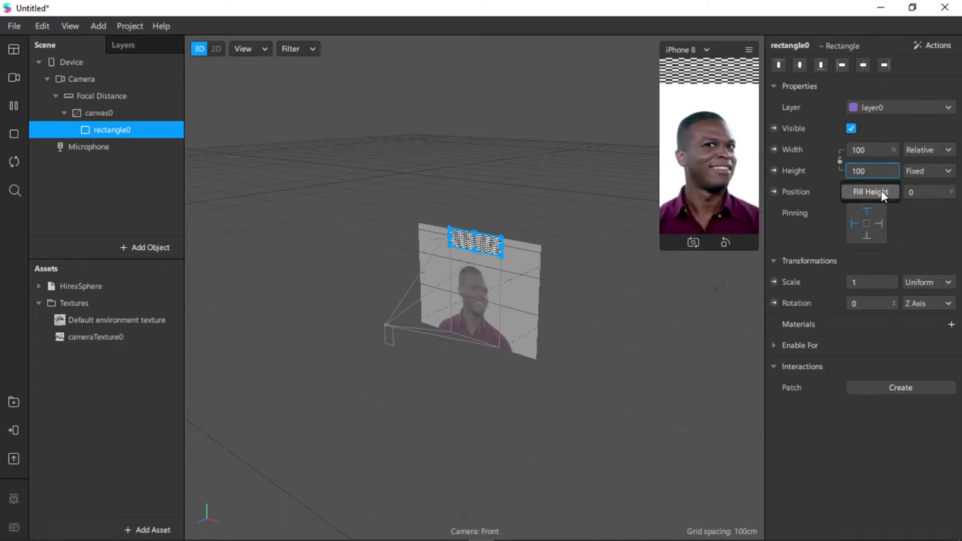
left_click(870, 192)
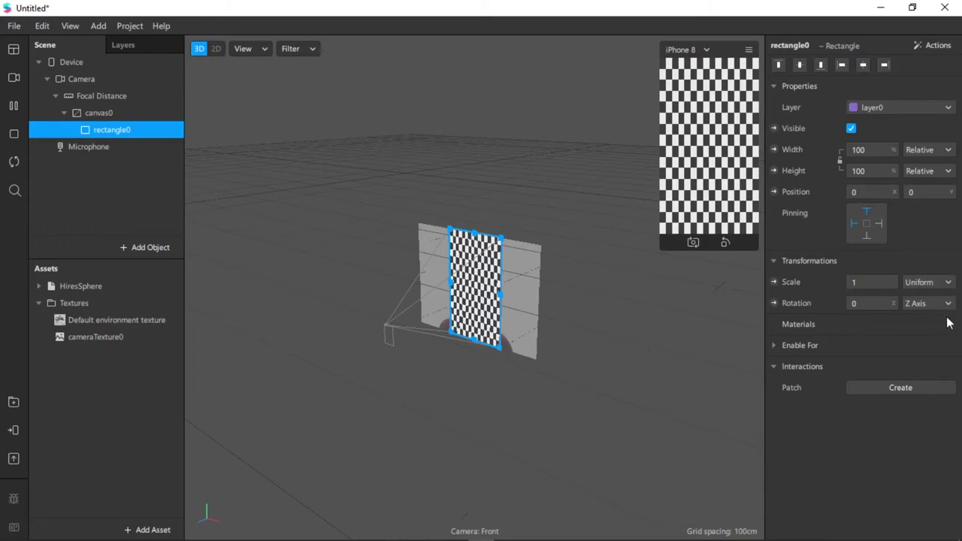
left_click(949, 323)
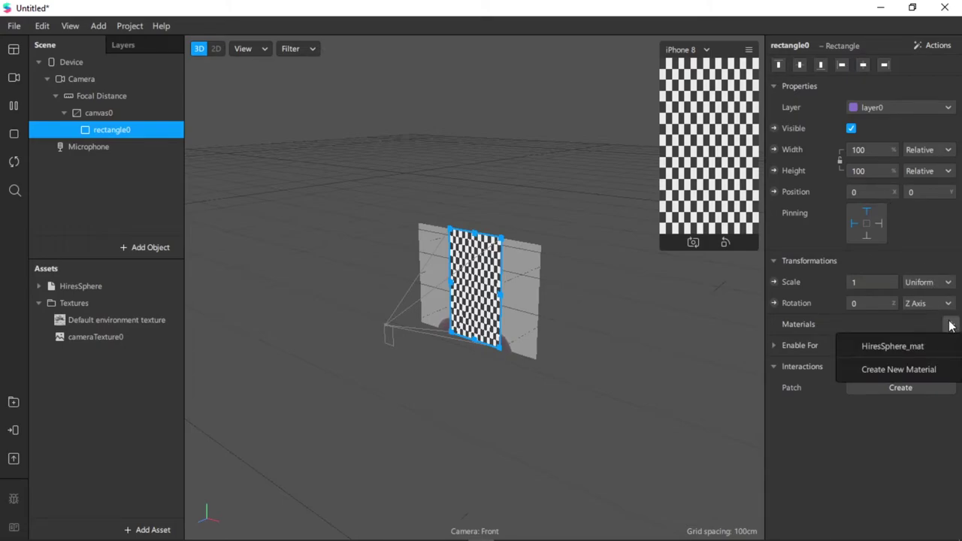
left_click(937, 370)
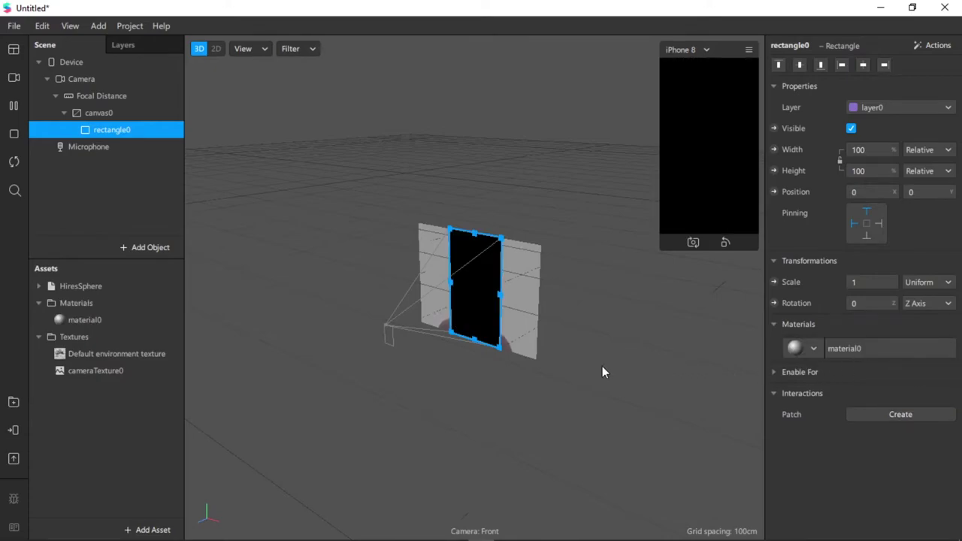
Add the HiresSphere asset to the scene as a child of rectangle0 and scale it up uniformly to about 7.68
left_click(158, 290)
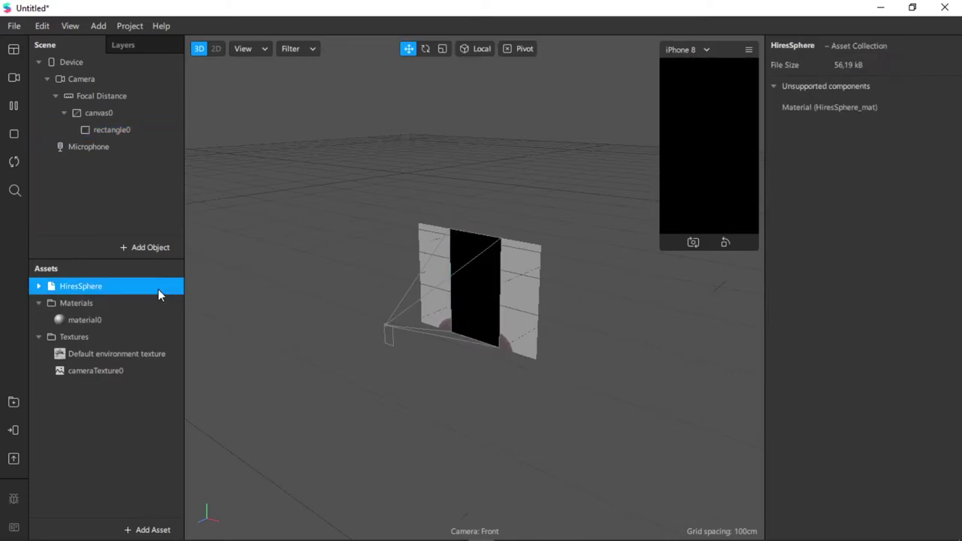
left_click_drag(158, 288, 161, 128)
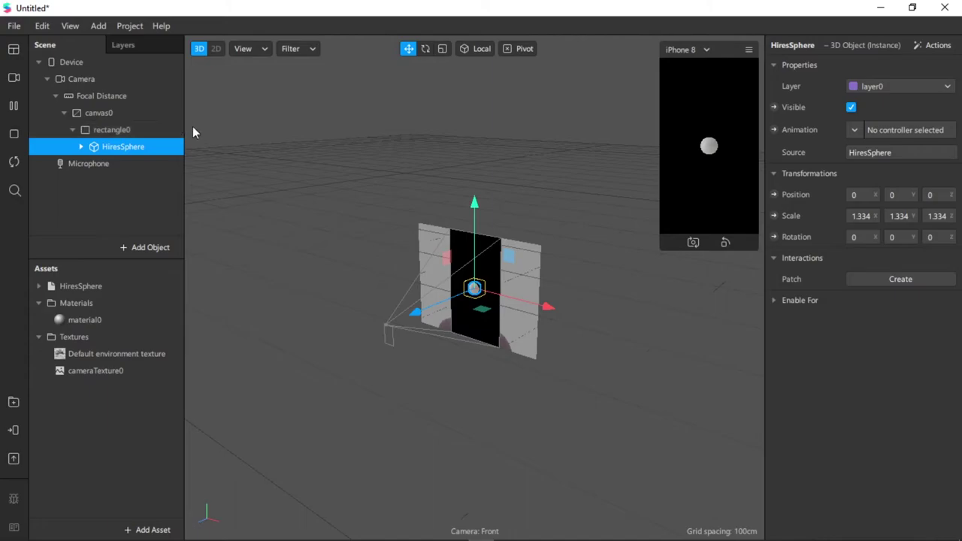
scroll(484, 283, "up", 2)
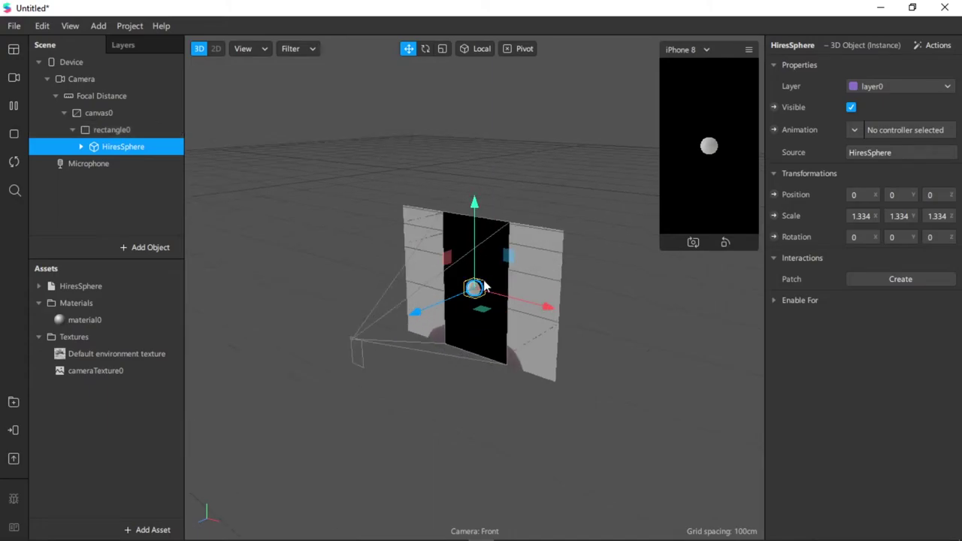
left_click(444, 49)
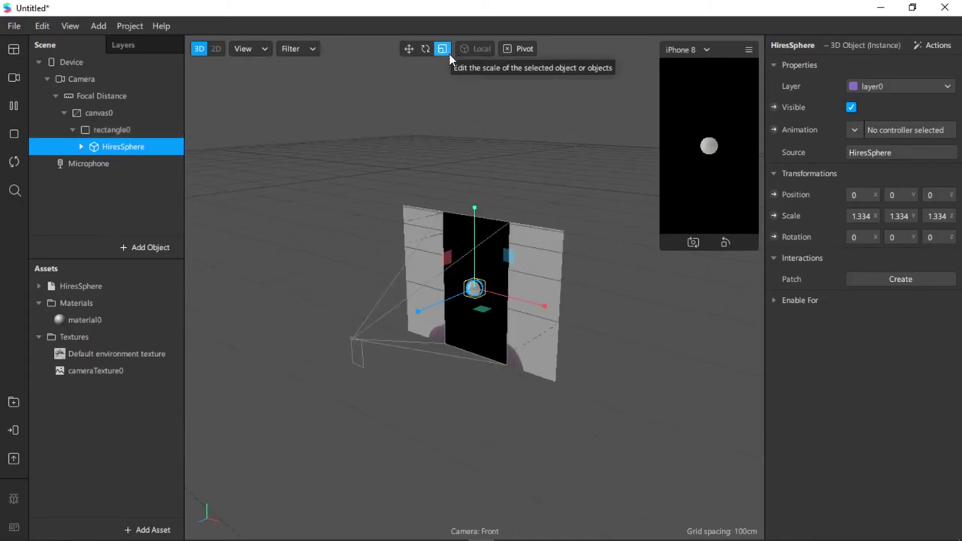
left_click_drag(485, 287, 948, 7)
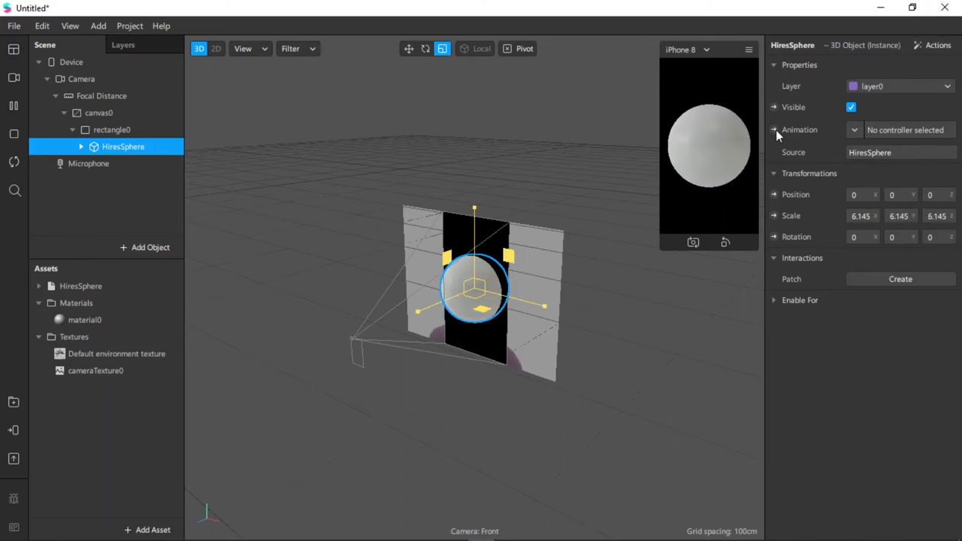
left_click_drag(487, 290, 24, 535)
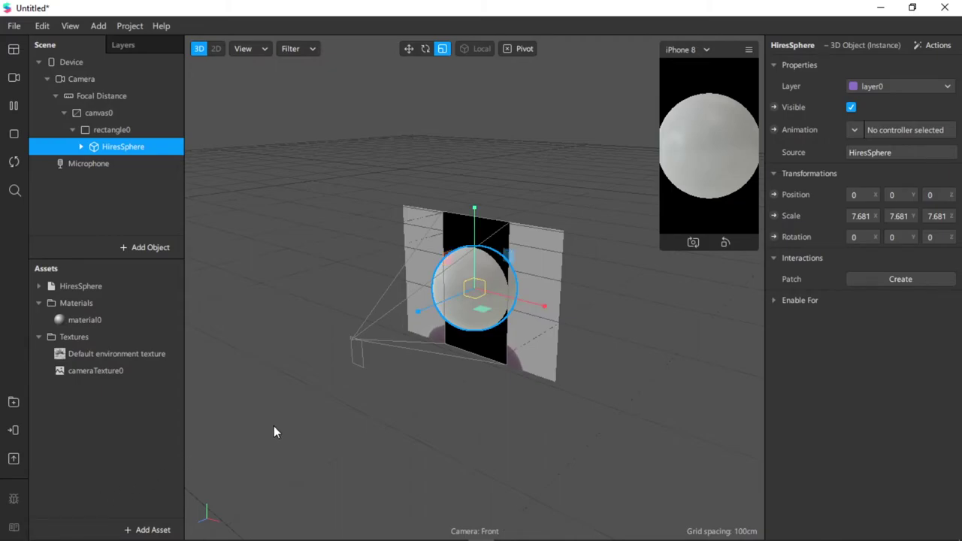
Change the shader type of the HiresSphere_mat material to Flat
left_click(38, 287)
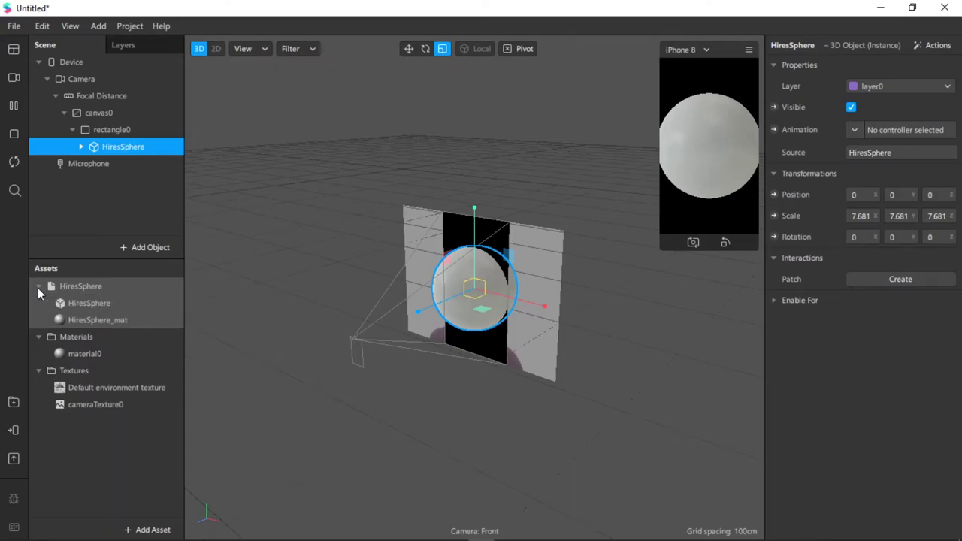
left_click(85, 322)
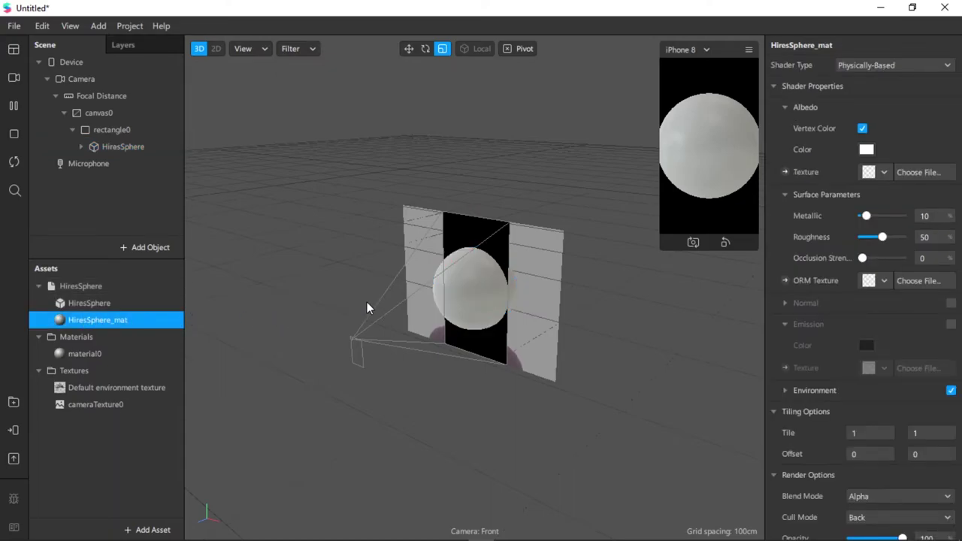
left_click(878, 63)
left_click(879, 67)
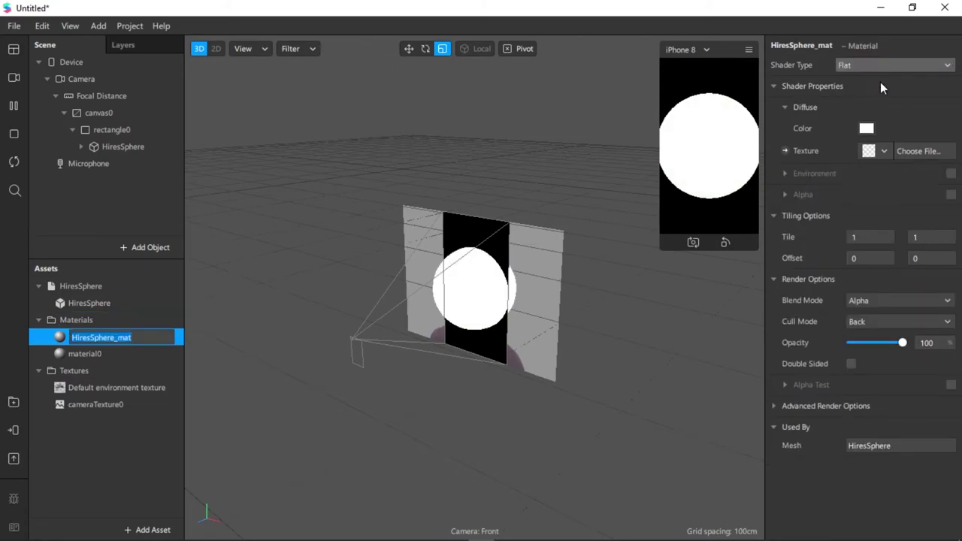
Apply cameraTexture0 as the diffuse texture of HiresSphere_mat and turn off its Use Depth Test option
left_click(884, 151)
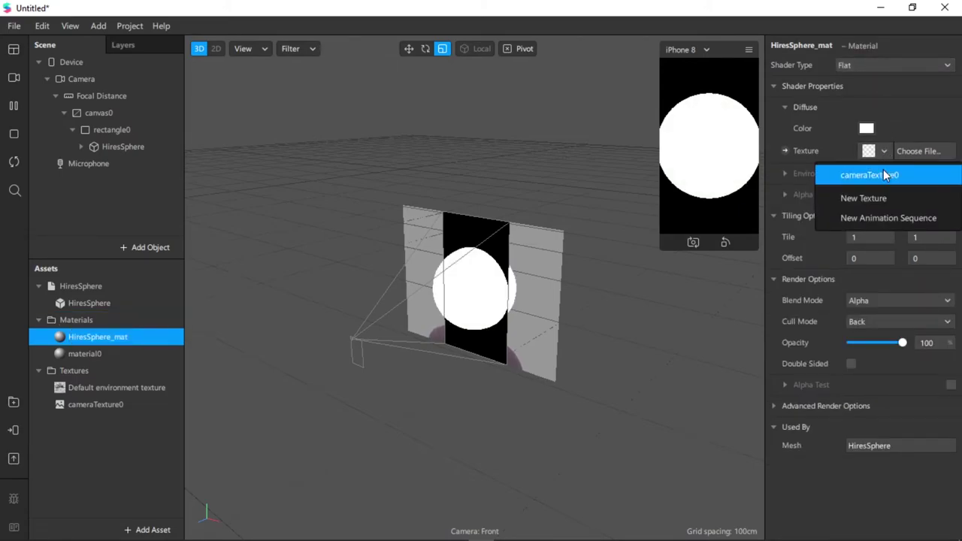
left_click(883, 174)
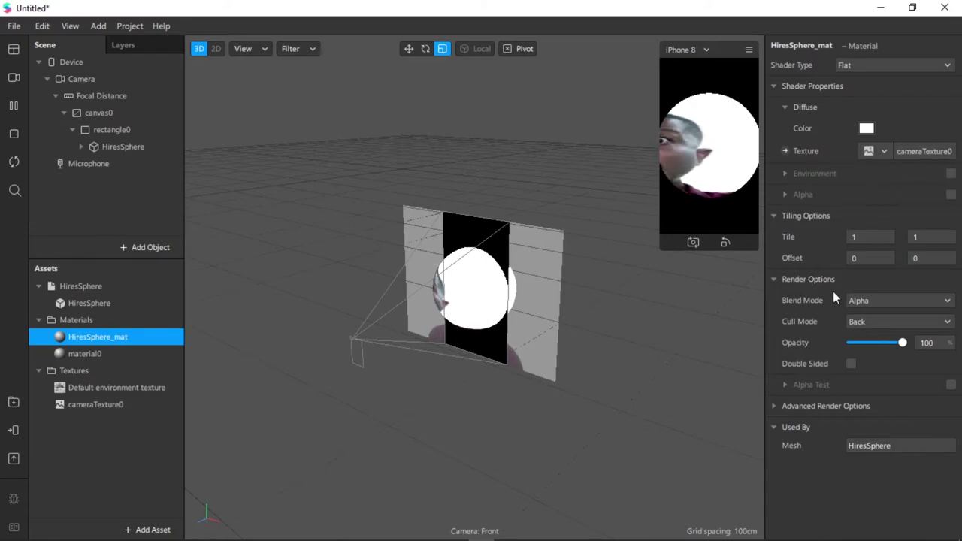
left_click(774, 409)
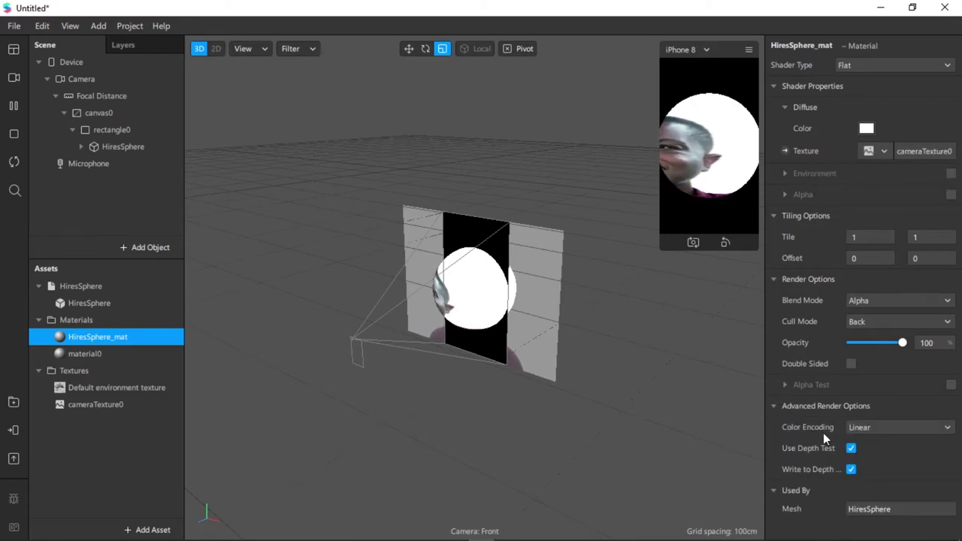
left_click(850, 449)
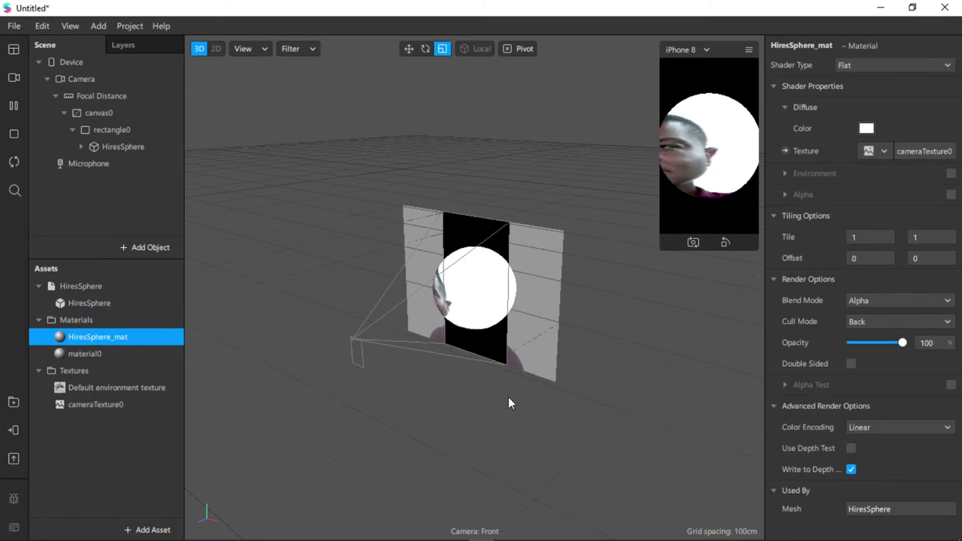
Show the Patch Editor, create a patch for HiresSphere_mat's diffuse texture, and add cameraTexture0 as a patch beside it
left_click(72, 25)
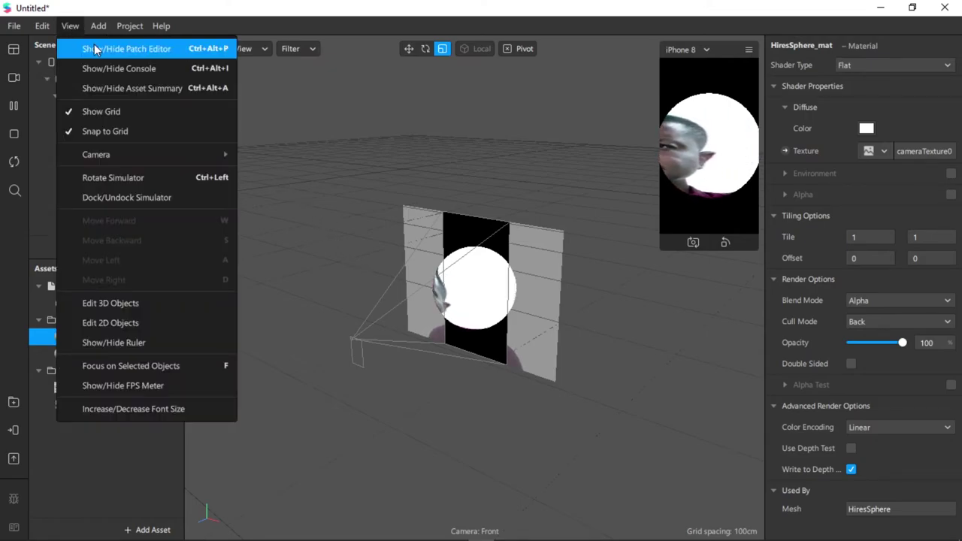
left_click(96, 47)
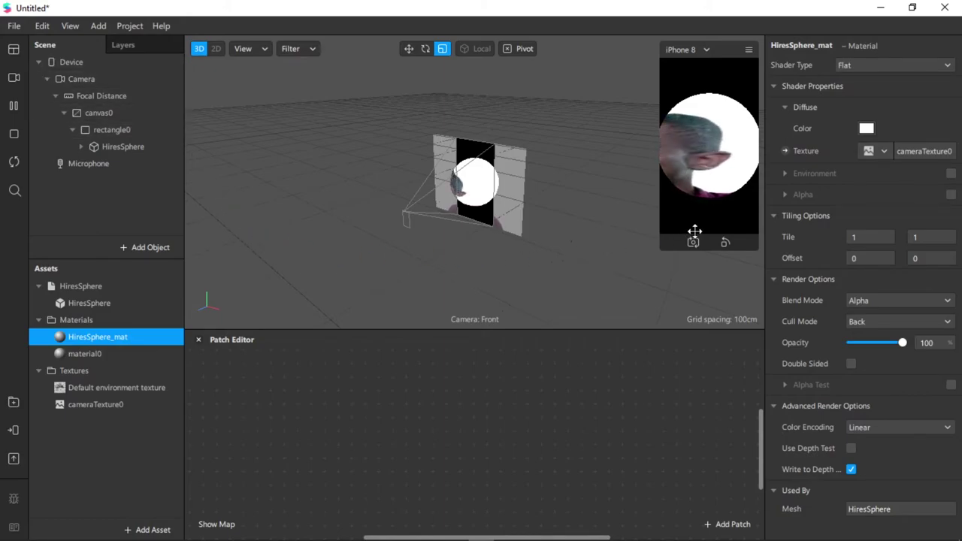
left_click(785, 151)
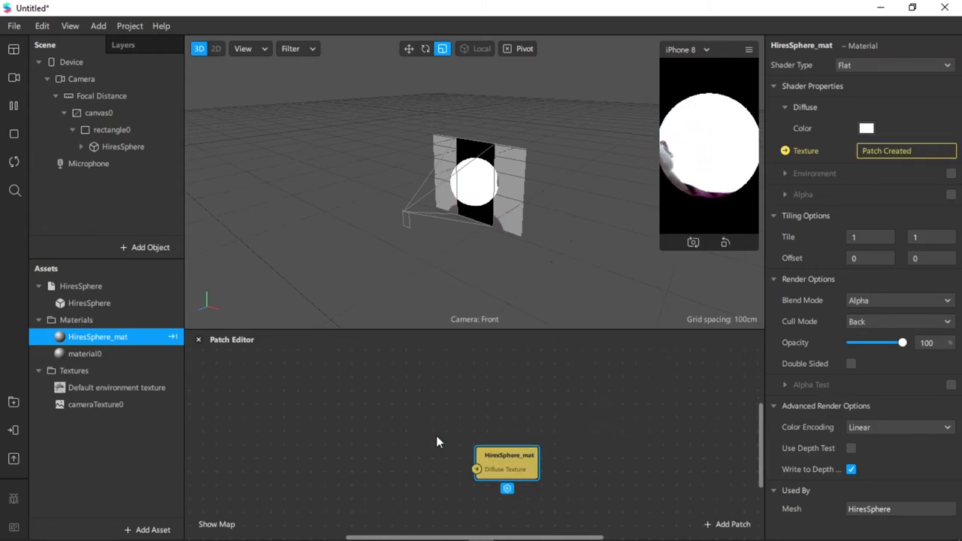
left_click_drag(132, 401, 283, 412)
Add a 2D Transform Pack patch and place it below the cameraTexture0 patch
right_click(417, 388)
type("2d")
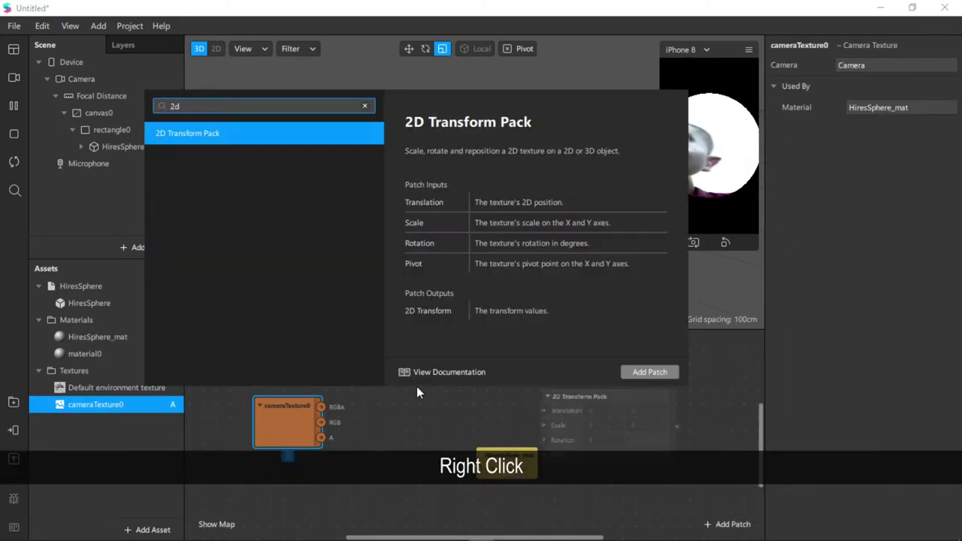
left_click(636, 374)
left_click_drag(624, 393, 266, 474)
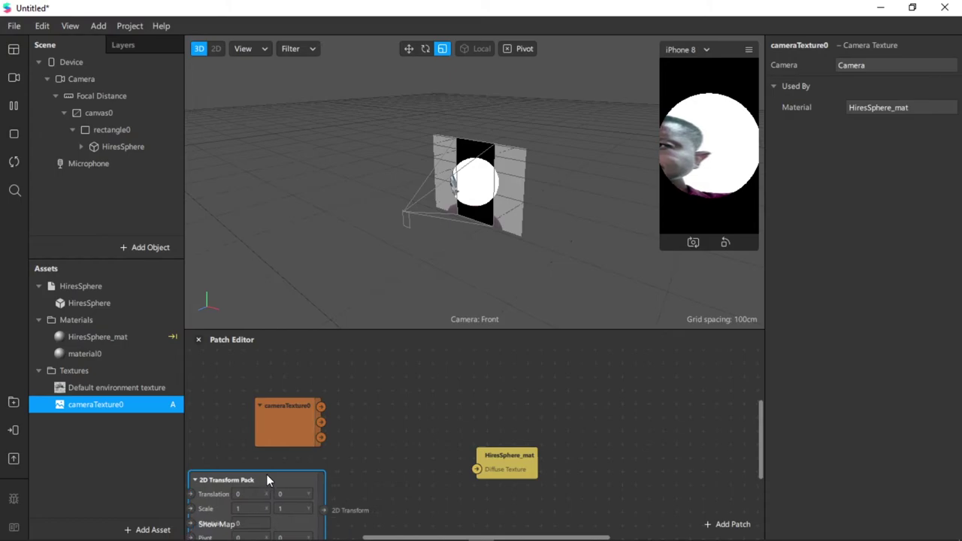
Add a Texture Transform patch and arrange it between the cameraTexture0 and HiresSphere_mat patches
right_click(411, 392)
type("tex")
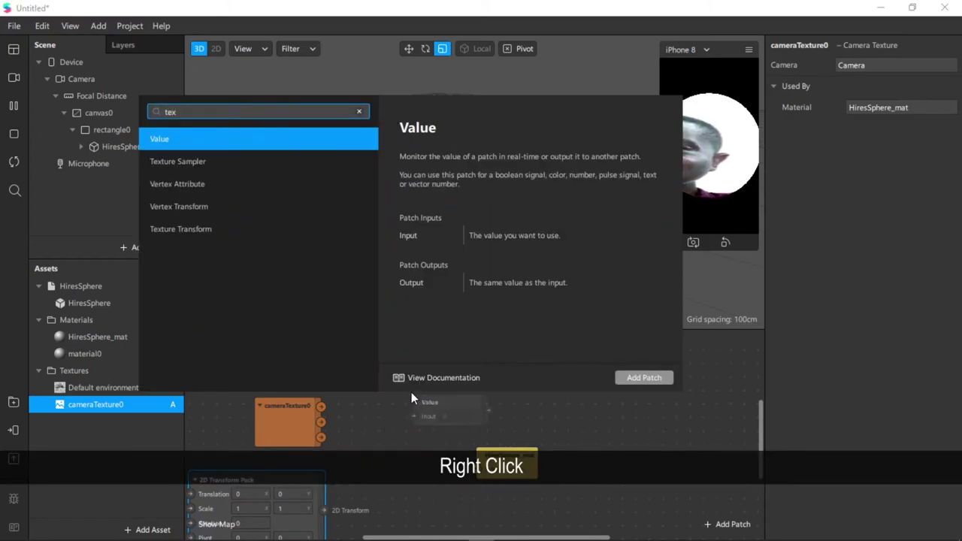
left_click(278, 229)
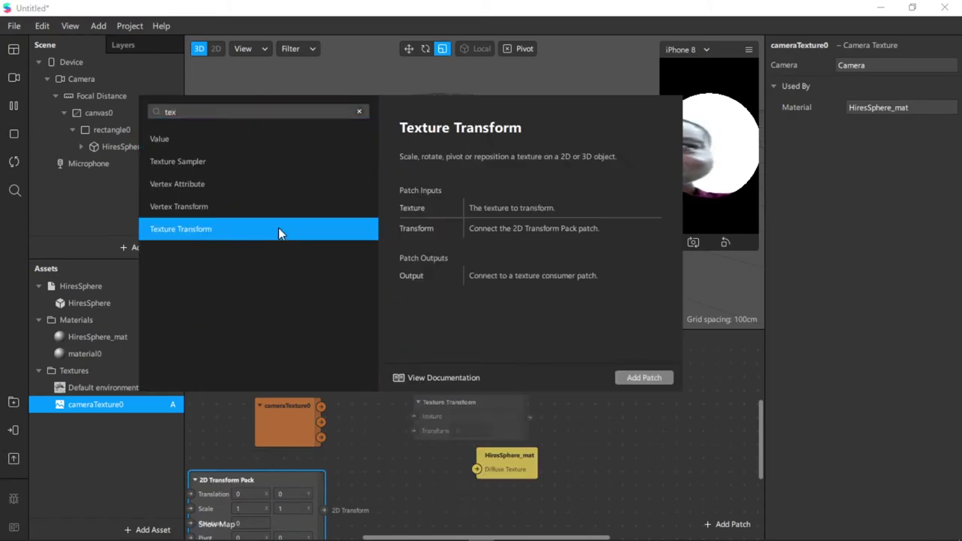
left_click(634, 372)
left_click_drag(492, 402, 418, 444)
left_click_drag(518, 456, 565, 425)
Connect cameraTexture0's RGBA and the 2D Transform Pack output to Texture Transform, and its output to HiresSphere_mat's Diffuse Texture
left_click_drag(423, 440, 513, 439)
left_click_drag(322, 406, 365, 439)
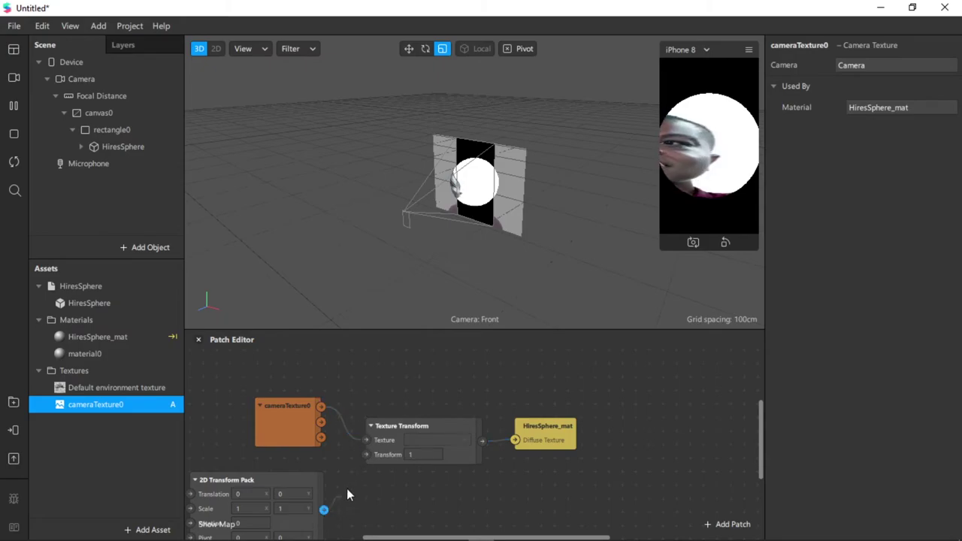
left_click_drag(324, 473, 339, 458)
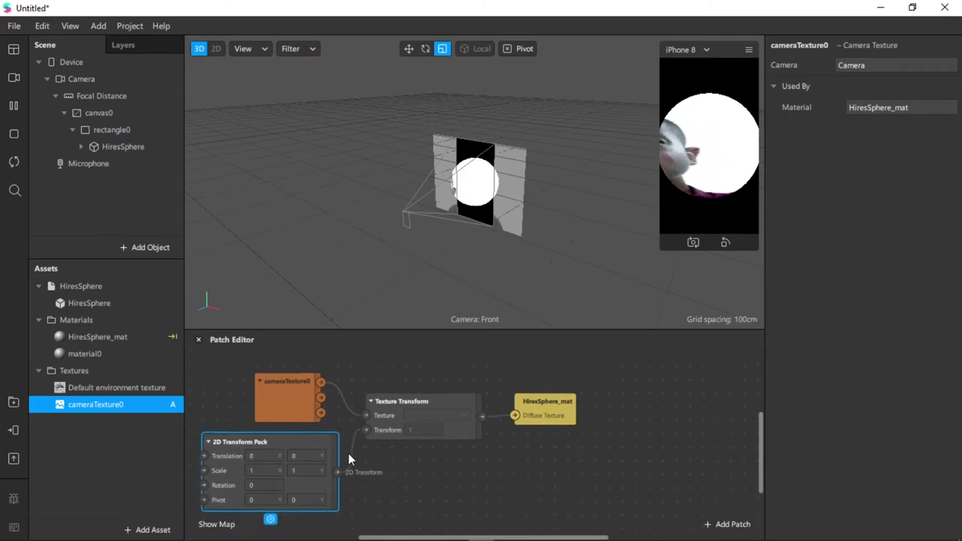
Set the 2D Transform Pack's X translation to 0.3 and its scale to 0.9 on both axes
scroll(348, 453, "down", 3)
scroll(349, 452, "up", 1, "ctrl")
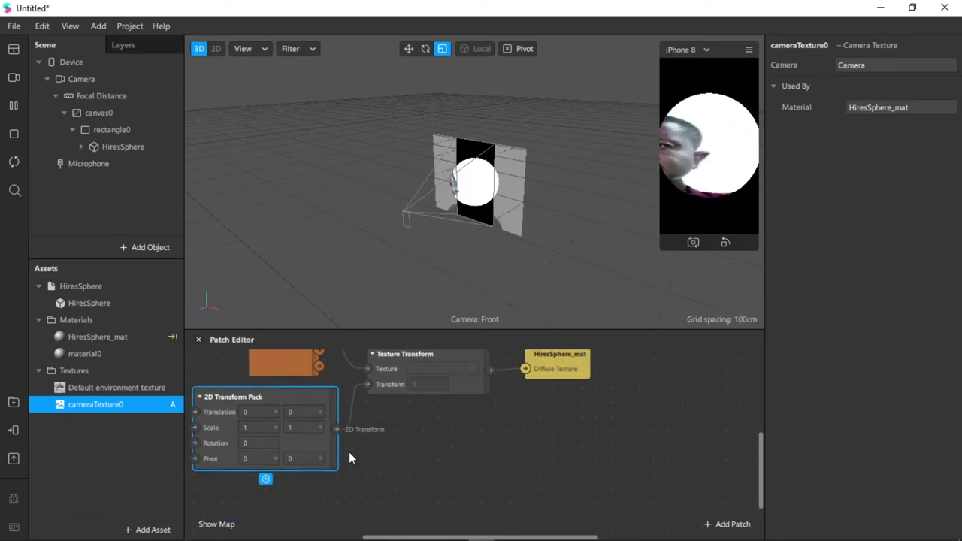
scroll(348, 458, "left", 4)
scroll(373, 456, "up", 2)
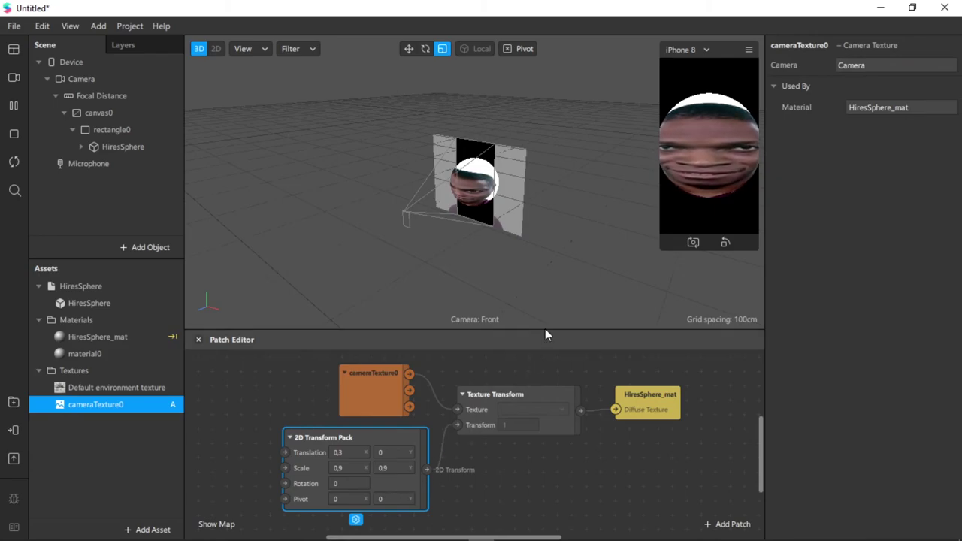
Enlarge the simulator preview and check the effect with the second and third real-time simulation videos
left_click_drag(659, 250, 592, 368)
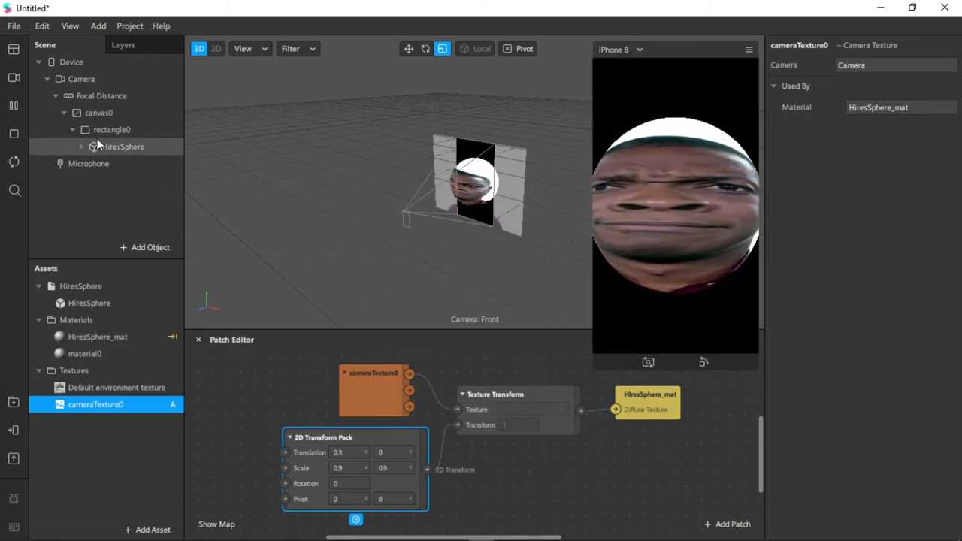
left_click(14, 78)
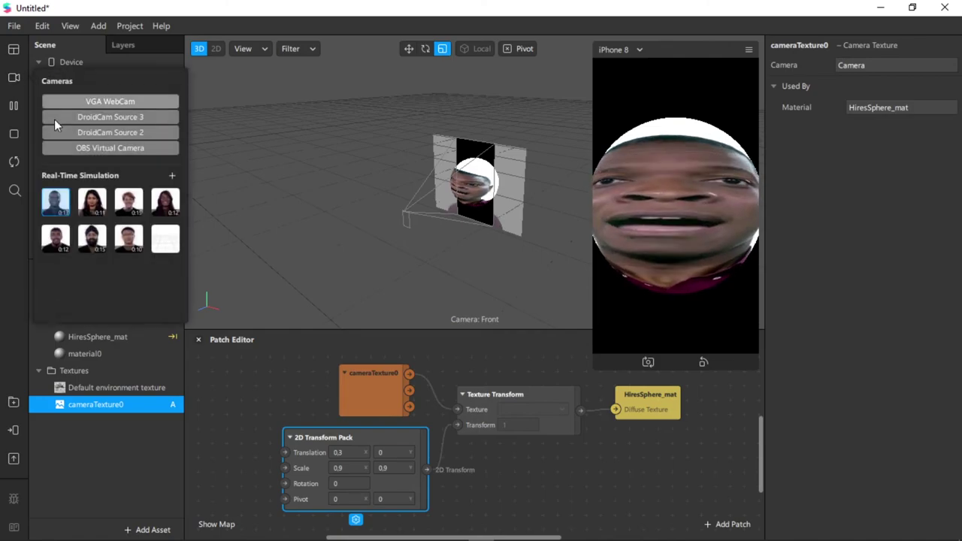
left_click(94, 203)
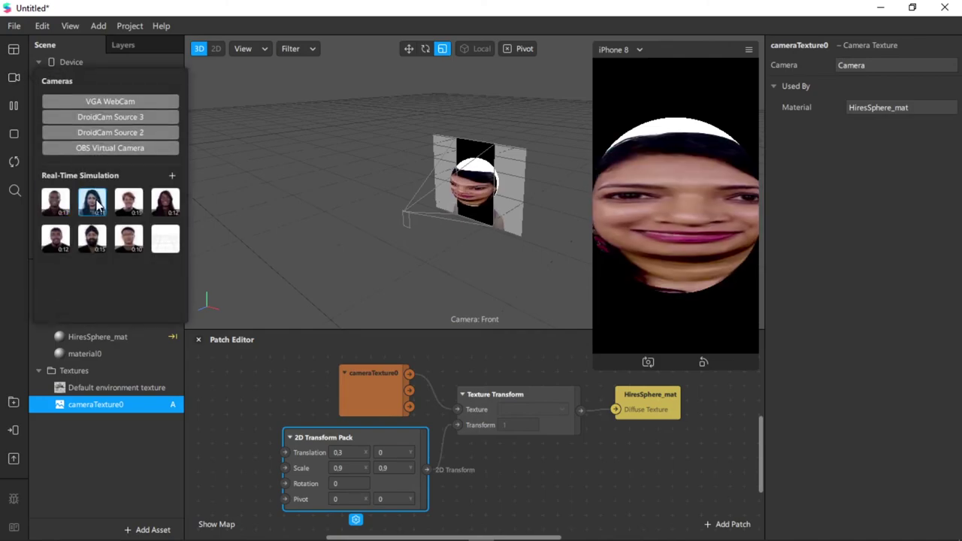
left_click(125, 206)
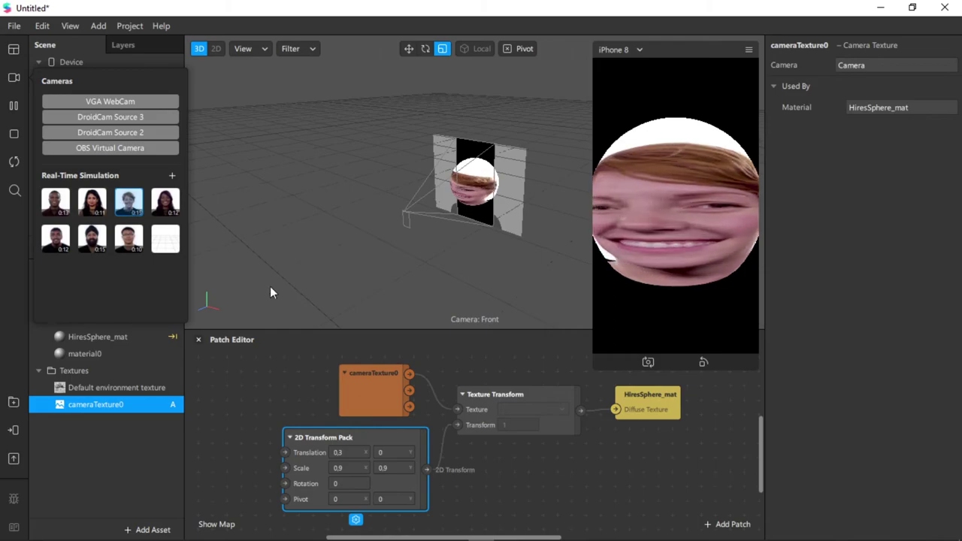
Try Y pivot values of 1 and 2 in the 2D Transform Pack, and return the pivot to 0
left_click(382, 499)
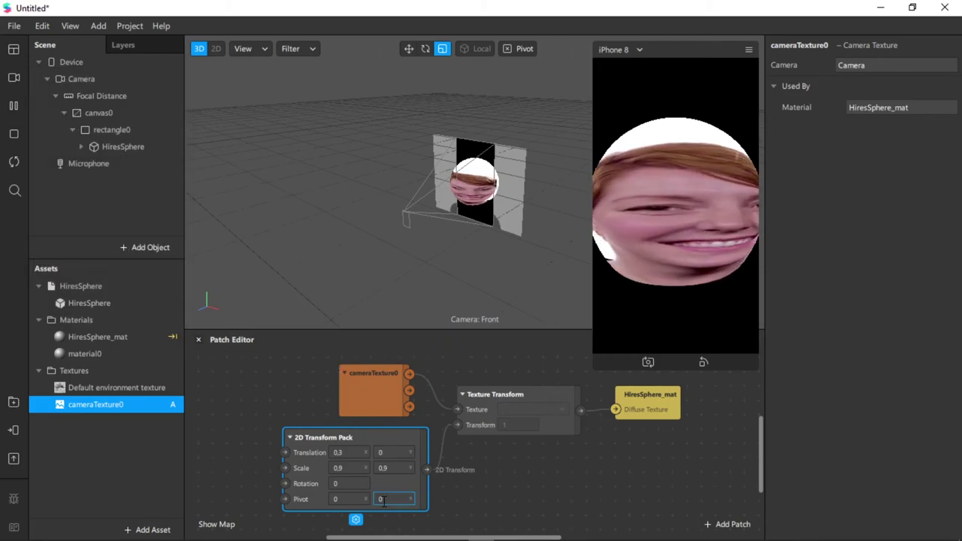
type("1")
key("Return")
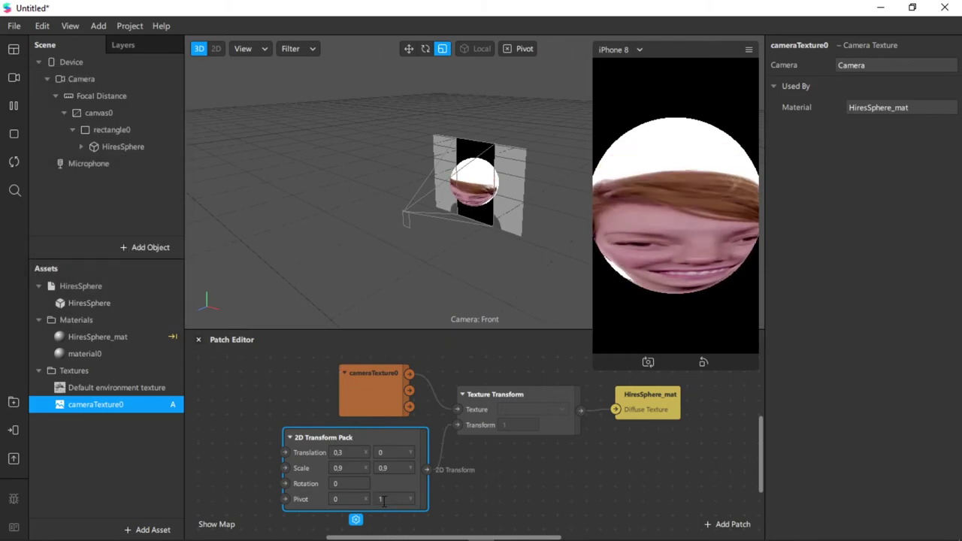
left_click(384, 500)
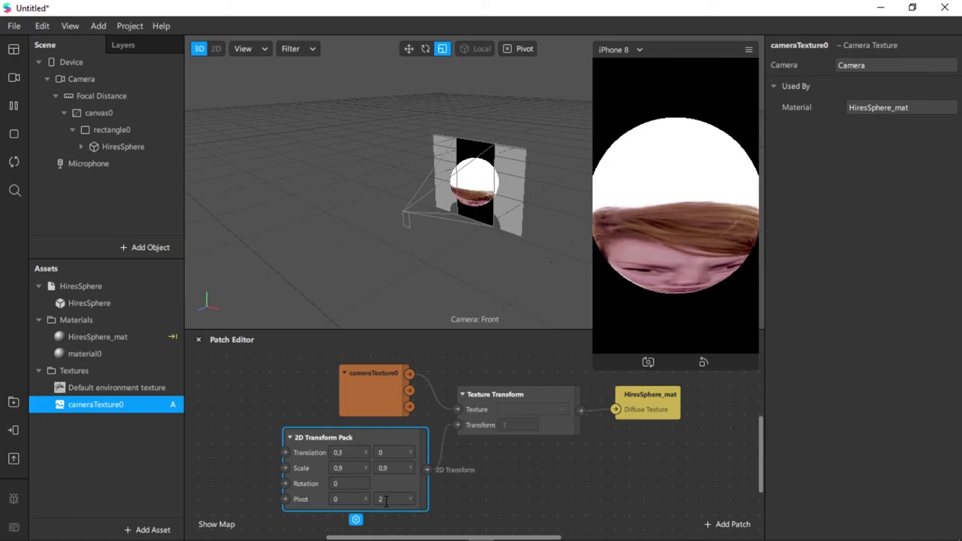
type("0")
key("Return")
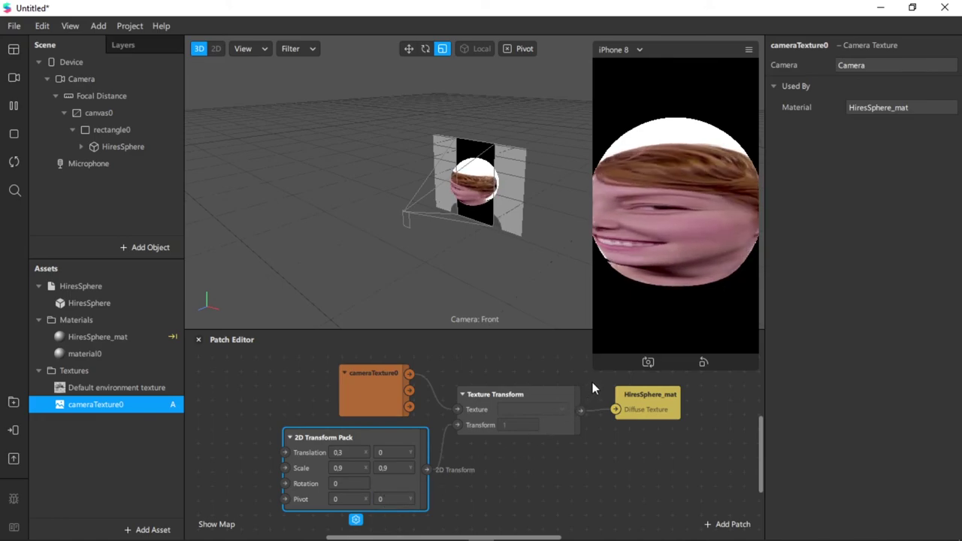
Shrink the simulator preview and scale the HiresSphere object in the scene uniformly to about 7.63
left_click_drag(595, 367, 628, 325)
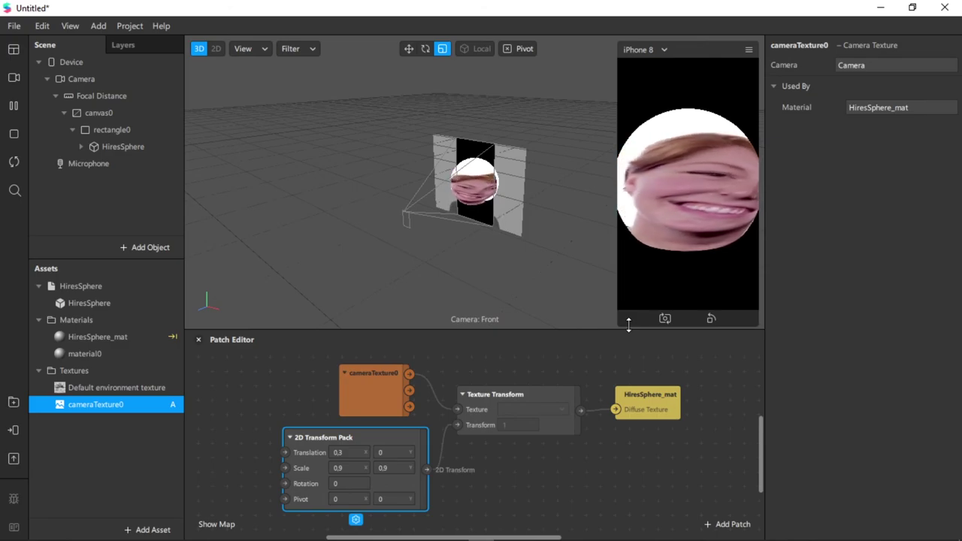
left_click_drag(514, 238, 626, 229)
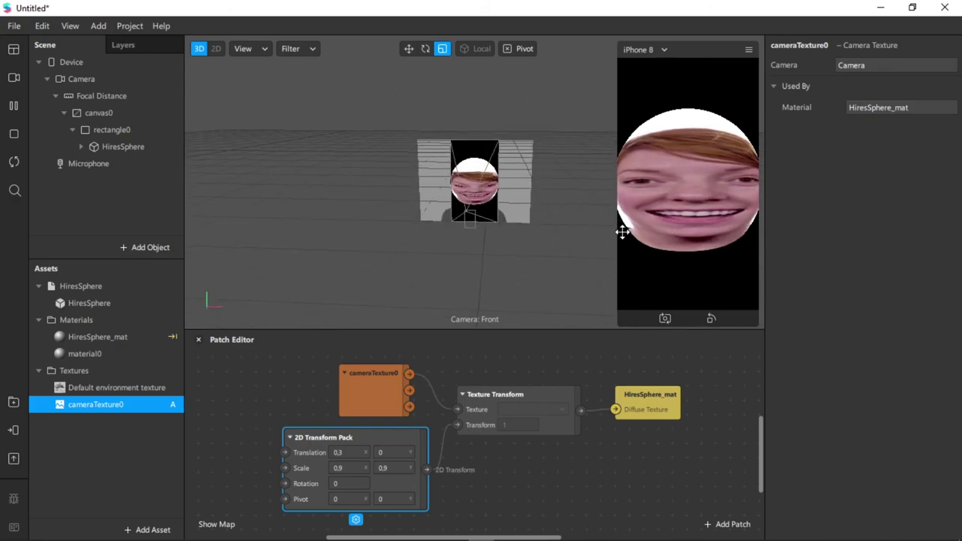
scroll(486, 191, "up", 2)
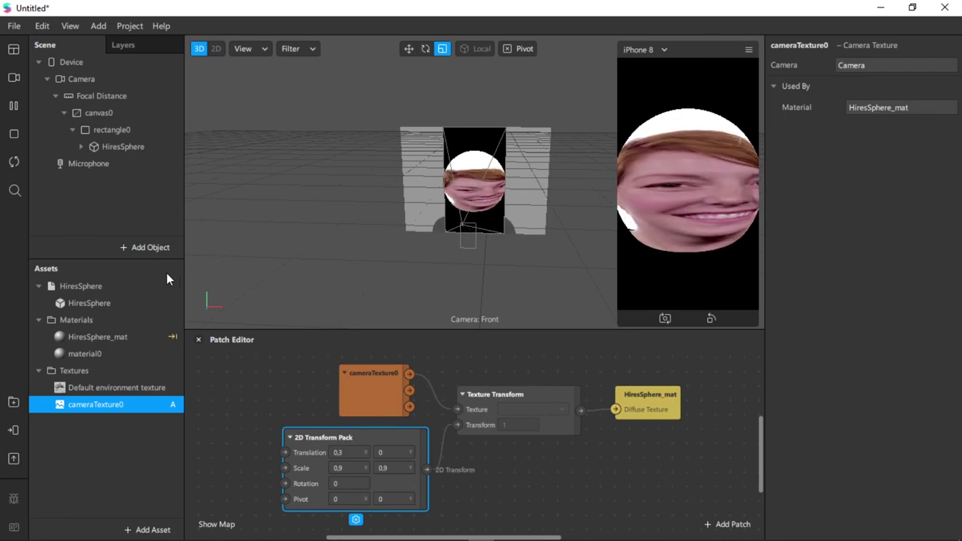
left_click(108, 303)
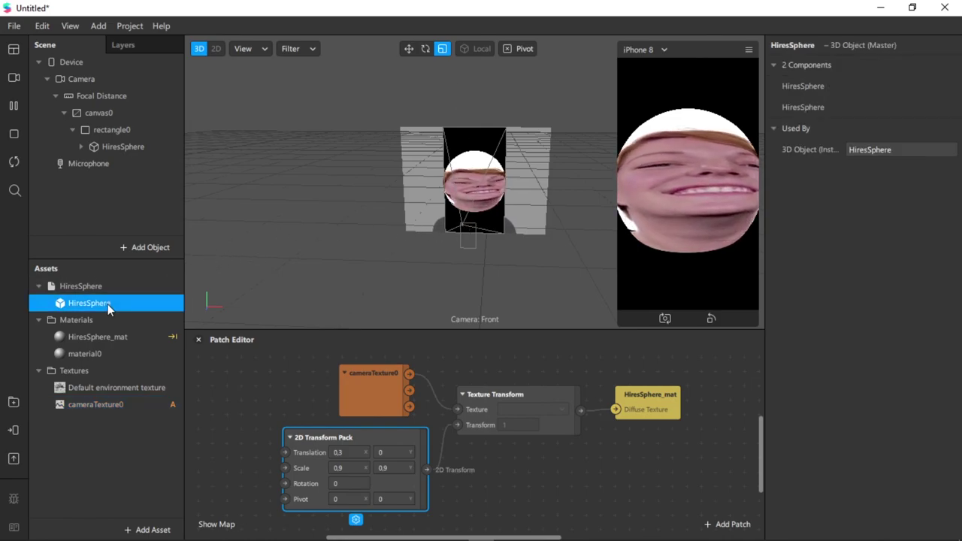
left_click(119, 147)
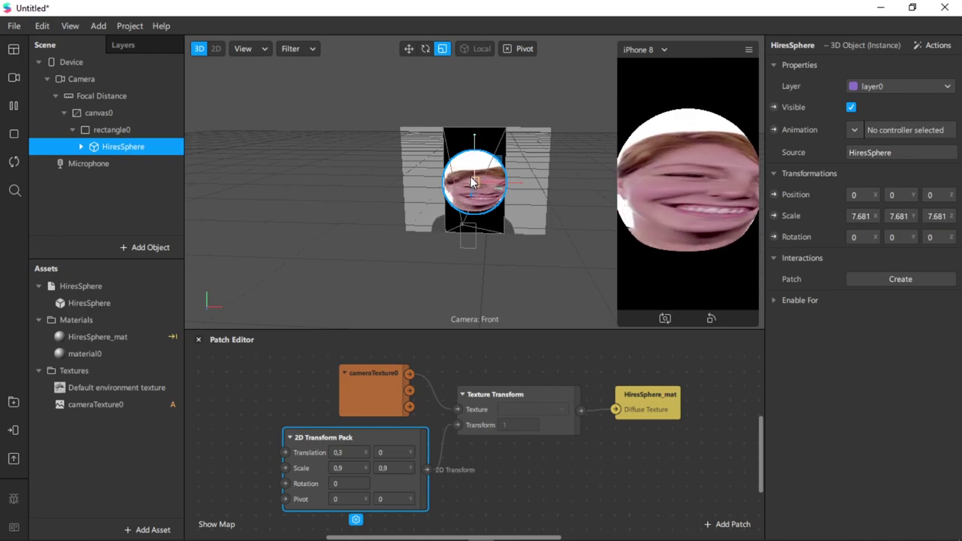
left_click_drag(479, 186, 457, 218)
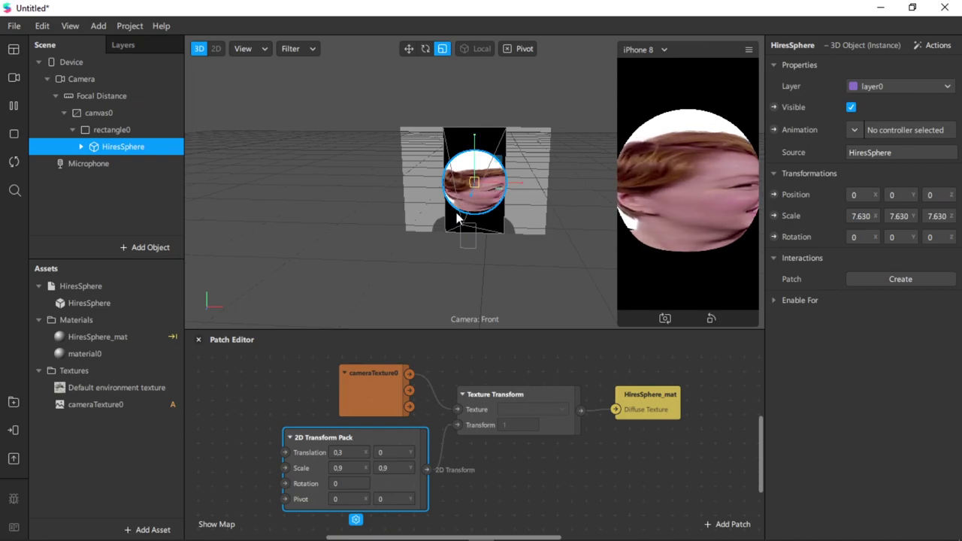